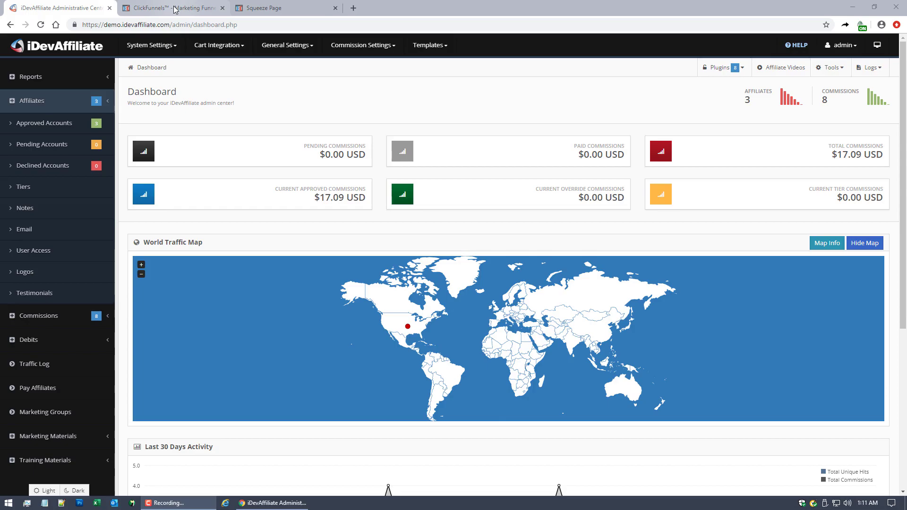
# - Open iDevAffiliate's Shopping Cart Integration Wizard from the Cart Integration menu
pyautogui.click(175, 10)
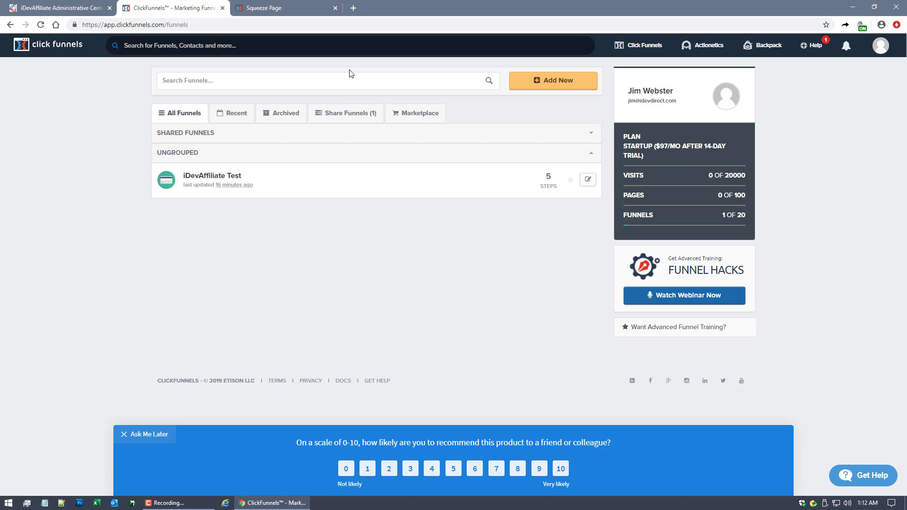
pyautogui.click(66, 8)
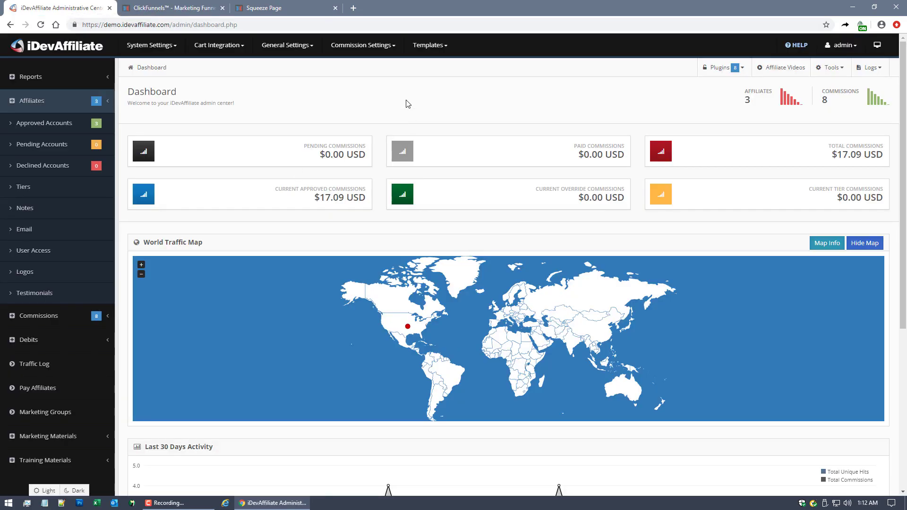
pyautogui.click(227, 46)
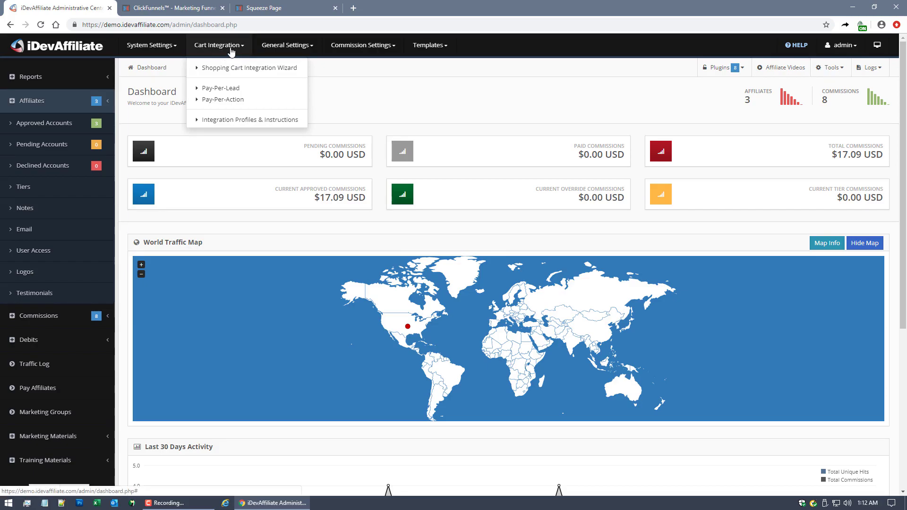
pyautogui.click(238, 68)
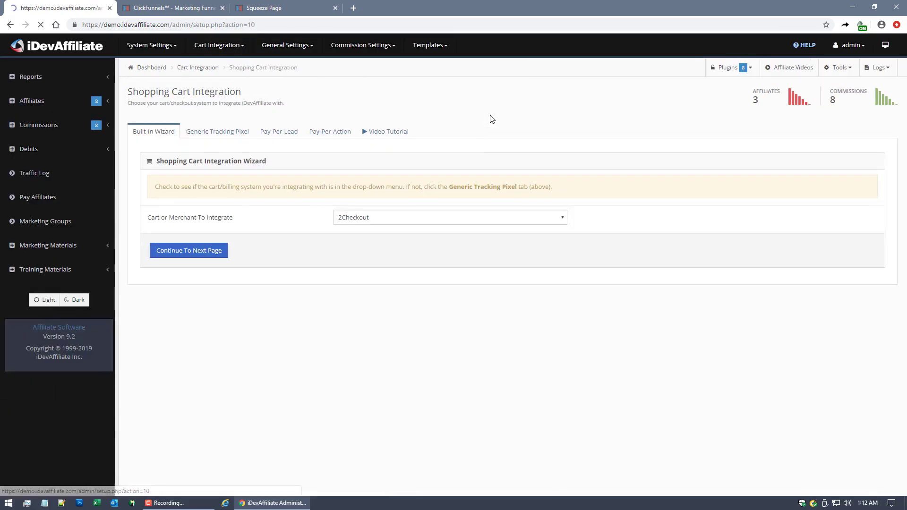
# - Choose ClickFunnels from the Cart or Merchant list
pyautogui.click(562, 218)
pyautogui.moveTo(562, 237); pyautogui.dragTo(563, 247)
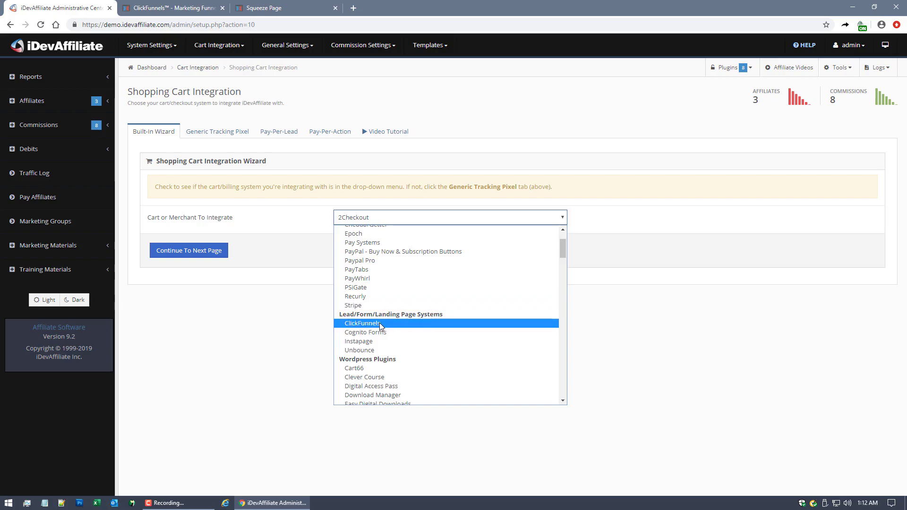
pyautogui.moveTo(562, 249)
pyautogui.mouseDown()
pyautogui.moveTo(559, 333)
pyautogui.moveTo(563, 239)
pyautogui.mouseUp()
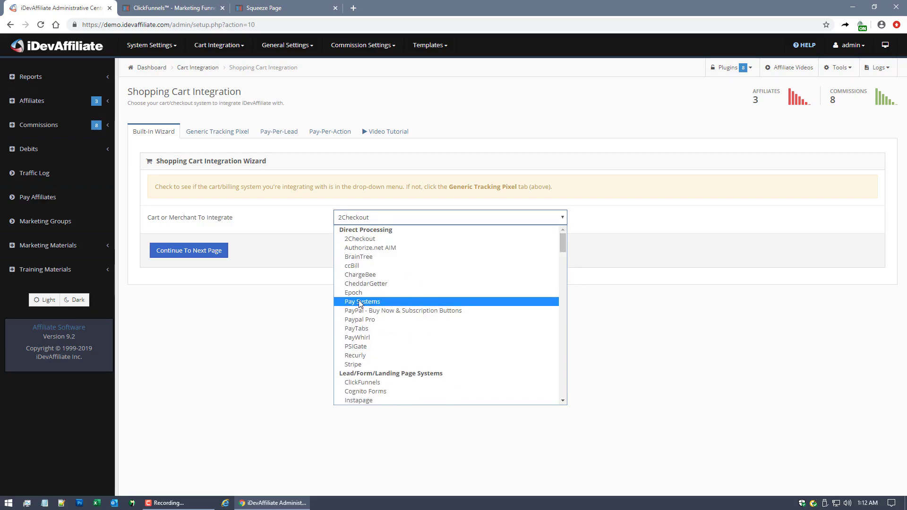
pyautogui.scroll(-5, 395, 284)
pyautogui.scroll(5, 395, 275)
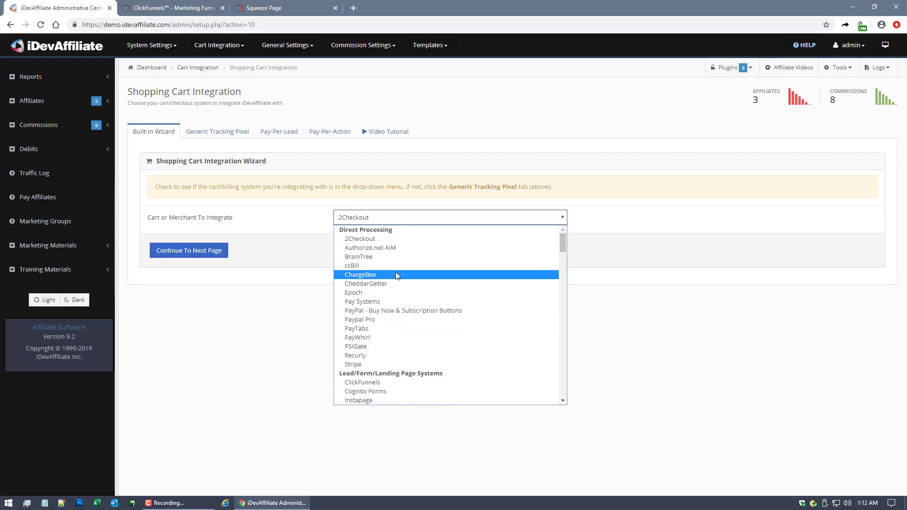
pyautogui.click(489, 382)
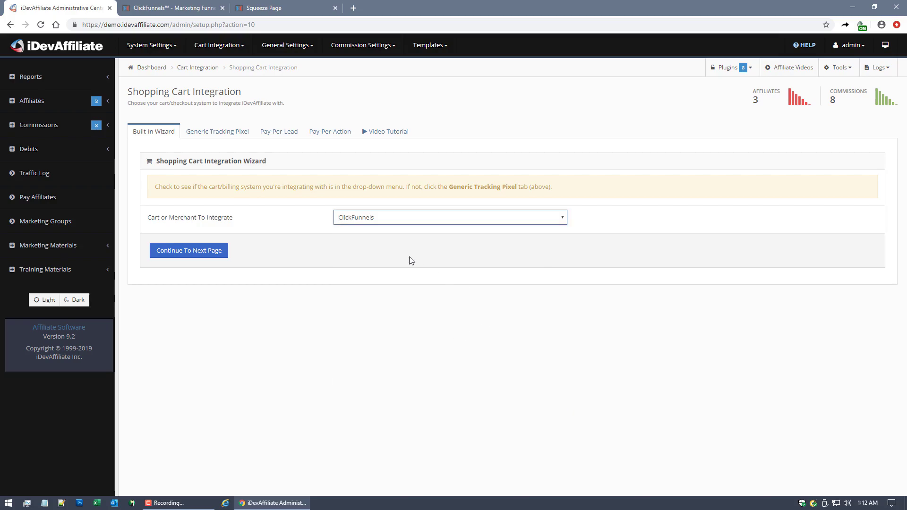
pyautogui.click(192, 250)
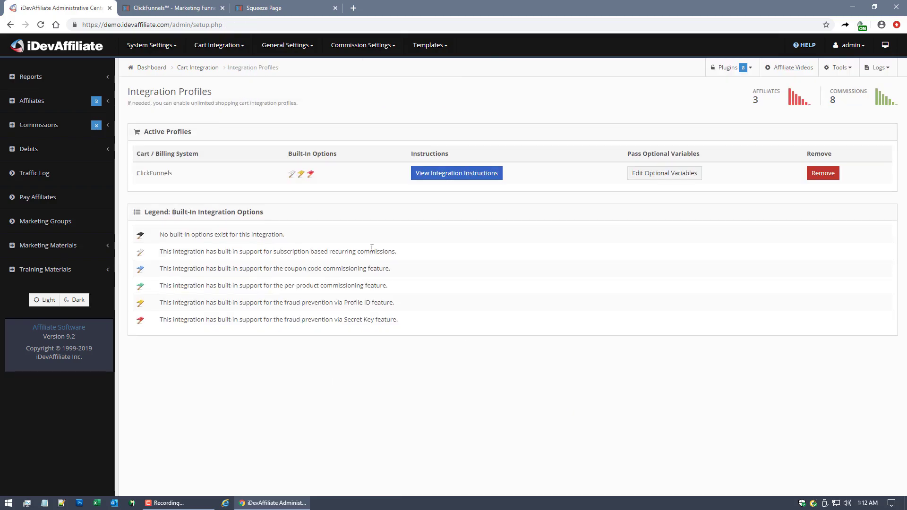
pyautogui.click(455, 177)
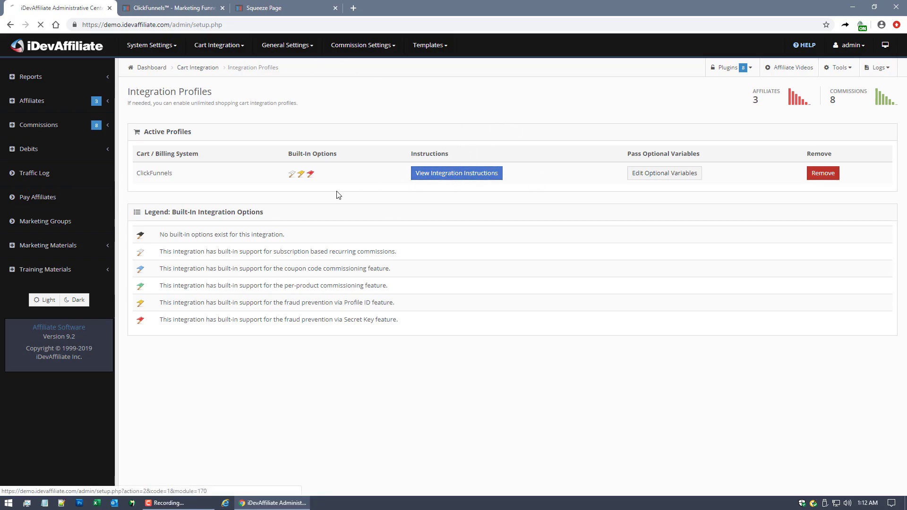
pyautogui.moveTo(900, 97); pyautogui.dragTo(900, 163)
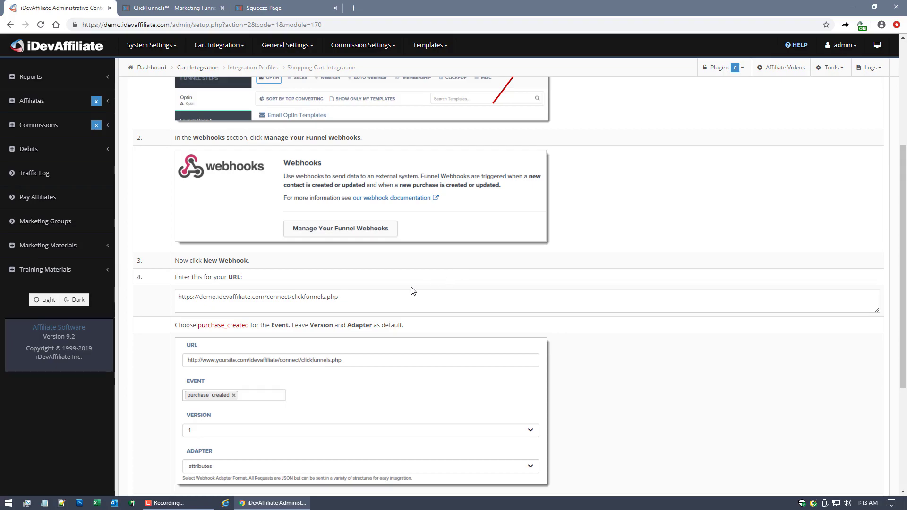
pyautogui.moveTo(425, 296); pyautogui.dragTo(216, 296)
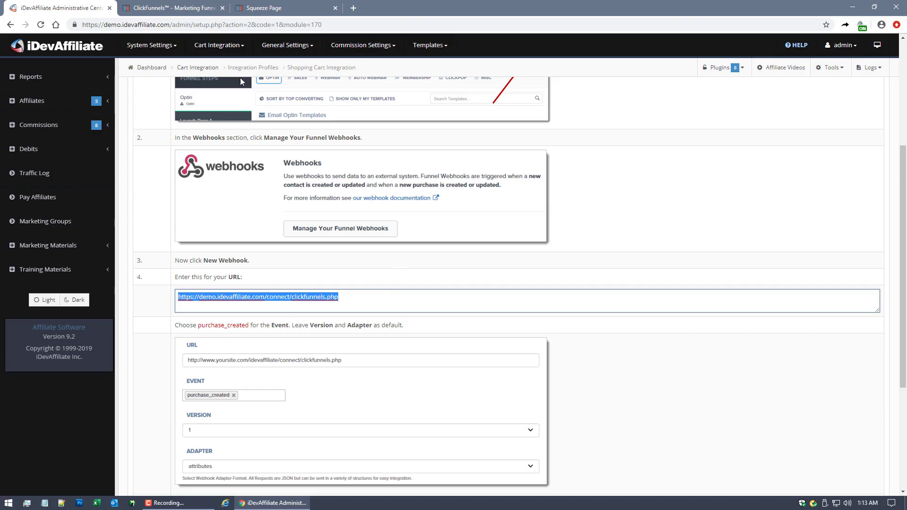
# - Go to the iDevAffiliate Test funnel's webhook management page in ClickFunnels and start a New Webhook
pyautogui.click(178, 12)
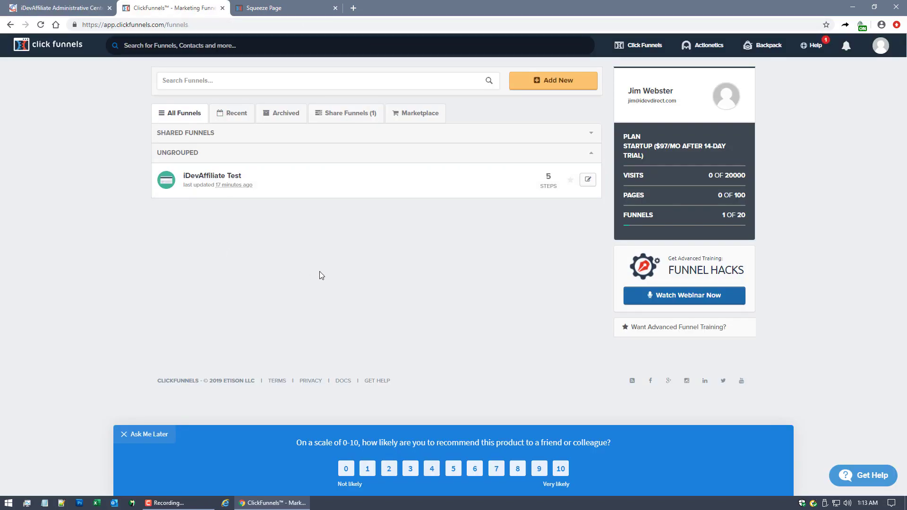
pyautogui.click(210, 177)
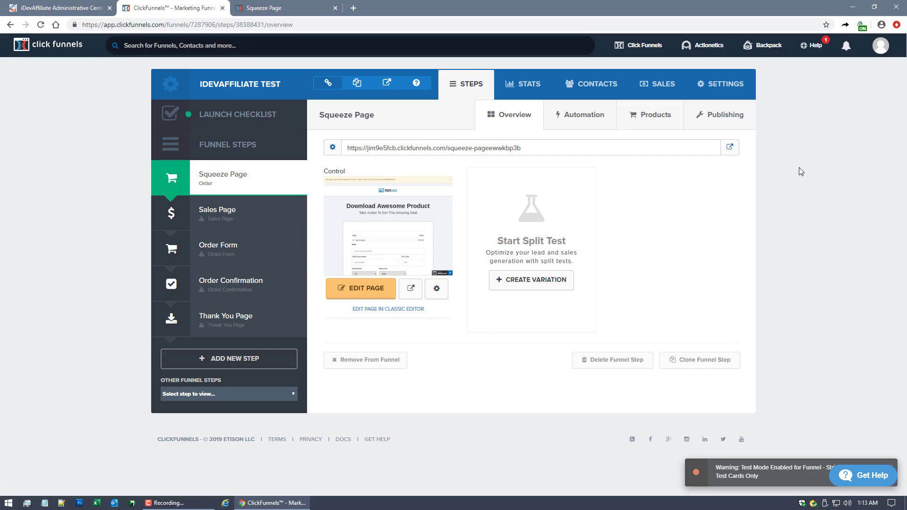
pyautogui.click(741, 94)
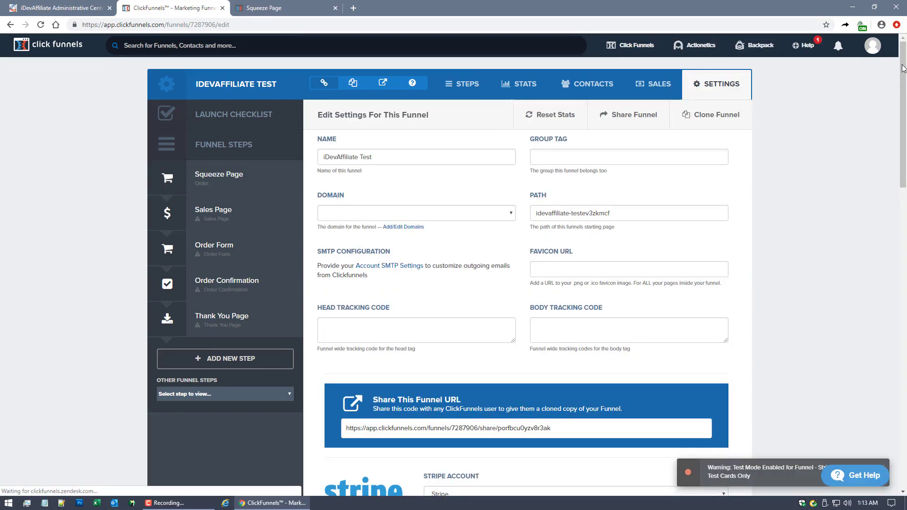
pyautogui.scroll(-20, 881, 293)
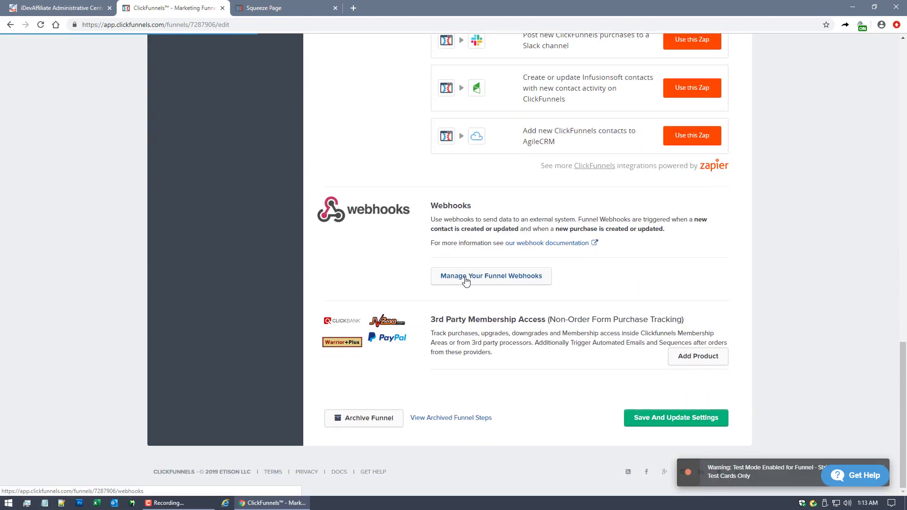
pyautogui.click(526, 277)
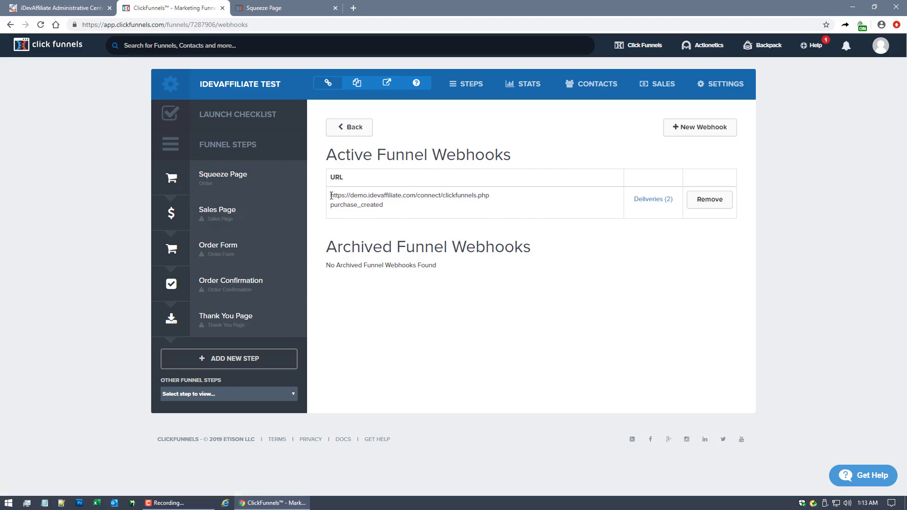
pyautogui.moveTo(331, 196); pyautogui.dragTo(500, 196)
pyautogui.click(530, 169)
pyautogui.click(715, 132)
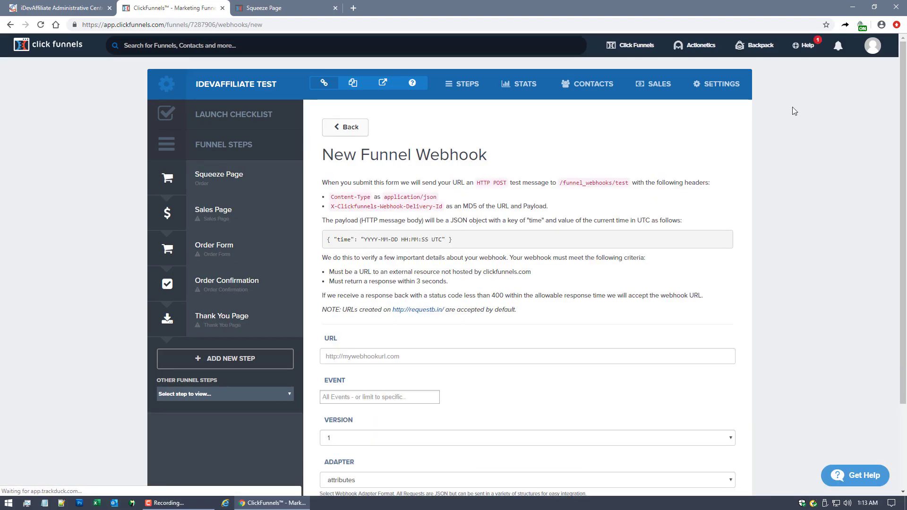
pyautogui.scroll(-3, 901, 103)
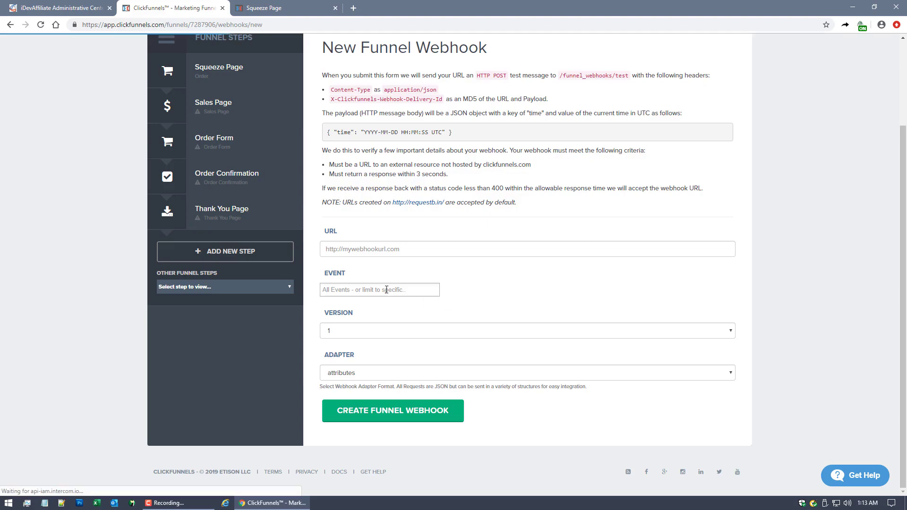
pyautogui.click(361, 250)
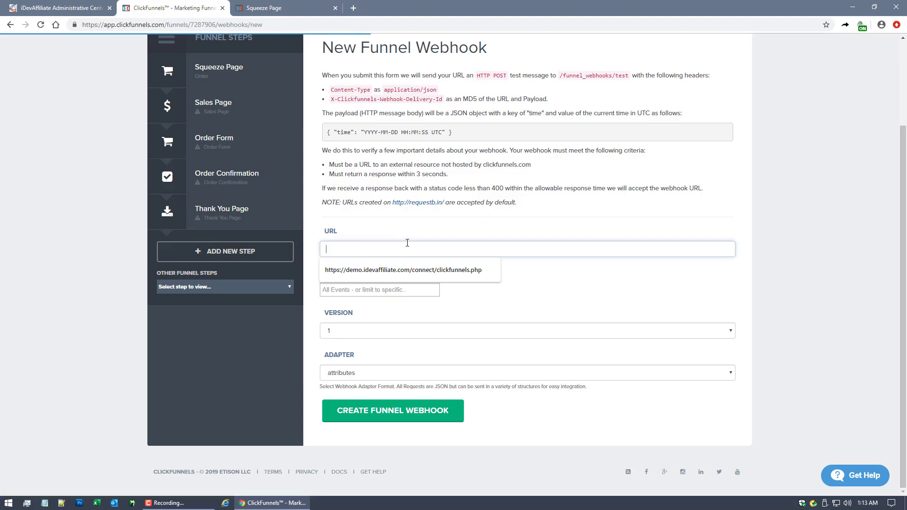
pyautogui.click(406, 270)
pyautogui.moveTo(485, 249); pyautogui.dragTo(326, 249)
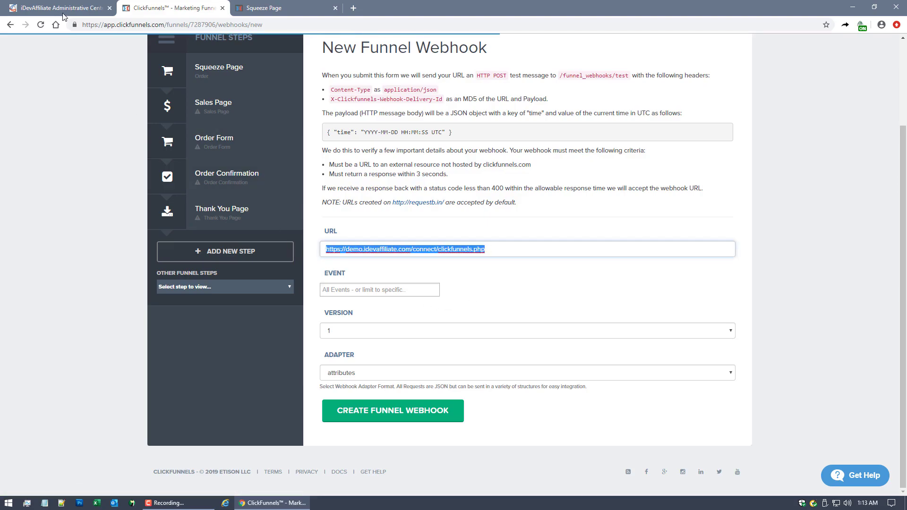
pyautogui.click(63, 14)
pyautogui.moveTo(338, 296); pyautogui.dragTo(154, 303)
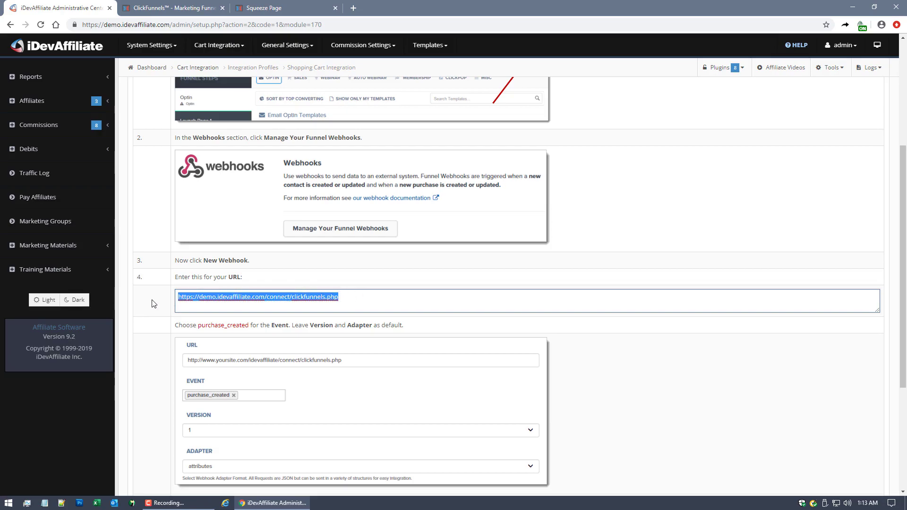
pyautogui.scroll(1, 284, 255)
pyautogui.scroll(-2, 273, 320)
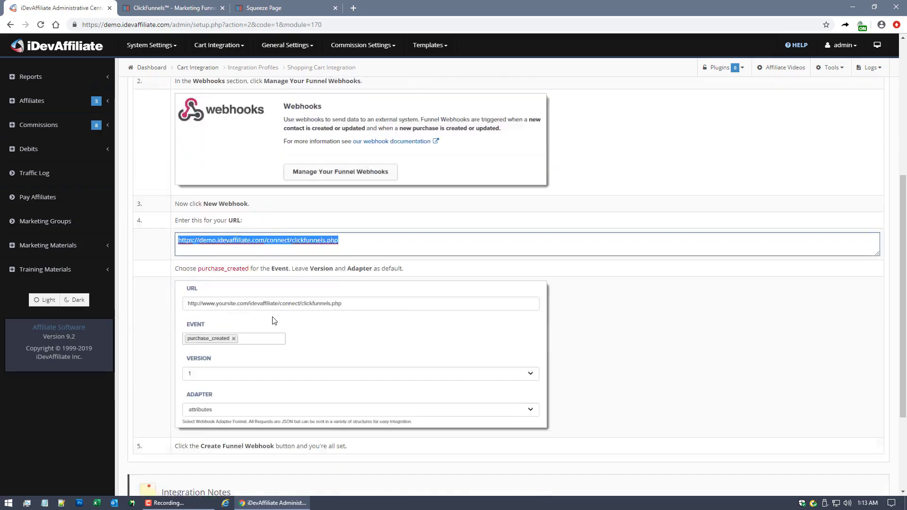
pyautogui.scroll(-1, 274, 321)
pyautogui.moveTo(197, 231); pyautogui.dragTo(250, 233)
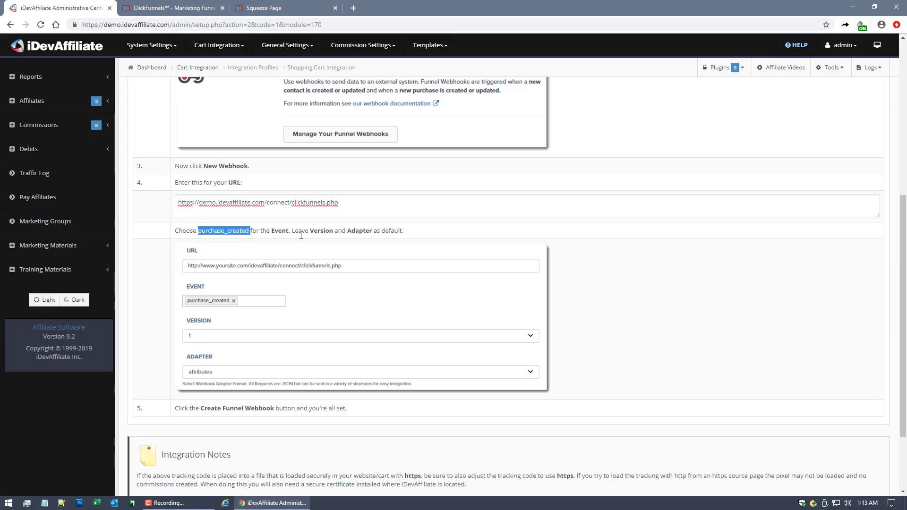
pyautogui.click(170, 8)
# - Set the webhook event to purchase_created
pyautogui.click(369, 289)
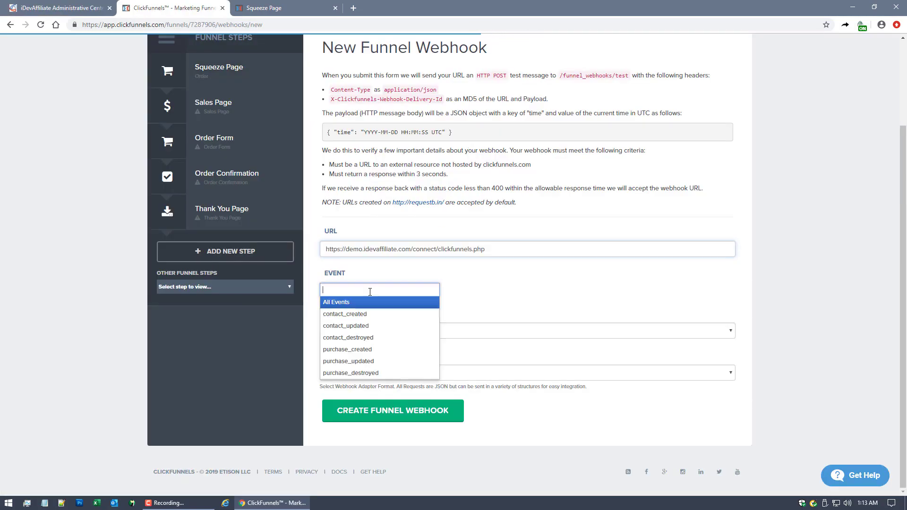
pyautogui.click(349, 349)
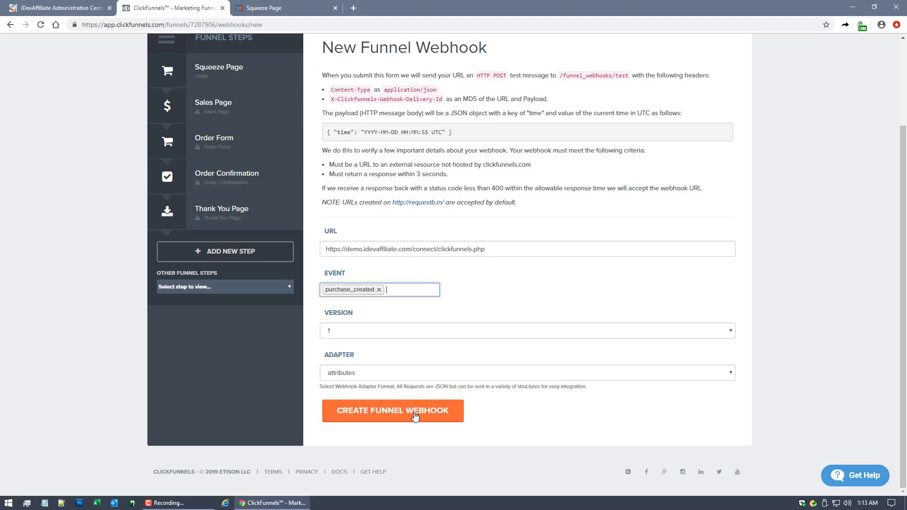
pyautogui.scroll(3, 613, 208)
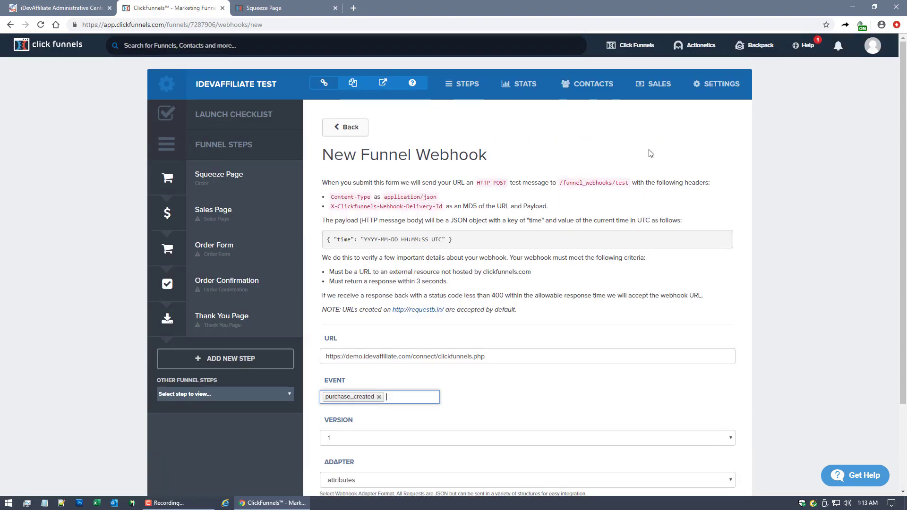
pyautogui.click(714, 84)
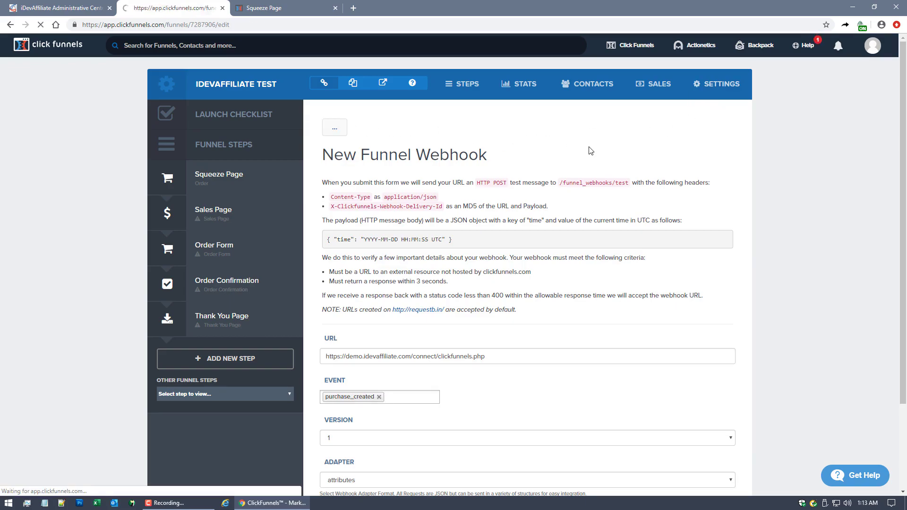
# - Scroll funnel settings down to Webhooks, showing the purchase_created webhook with two deliveries
pyautogui.scroll(-20, 887, 350)
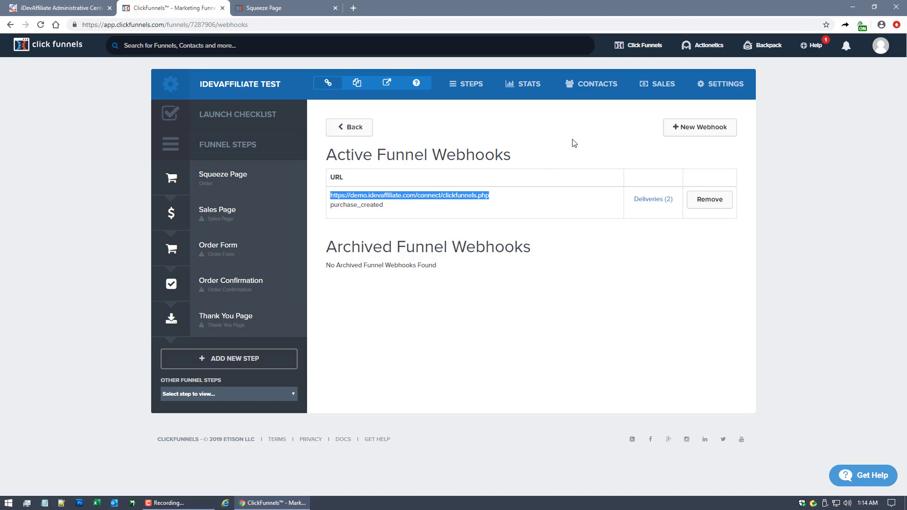
# - Review iDevAffiliate's approved affiliate accounts and traffic log, then bring up the squeeze page order form
pyautogui.click(57, 8)
pyautogui.scroll(6, 279, 187)
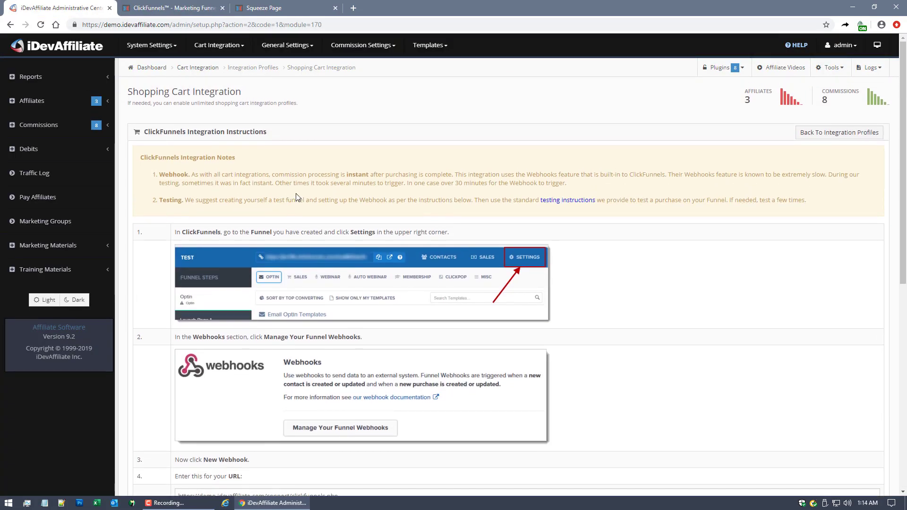
pyautogui.click(19, 102)
pyautogui.click(43, 123)
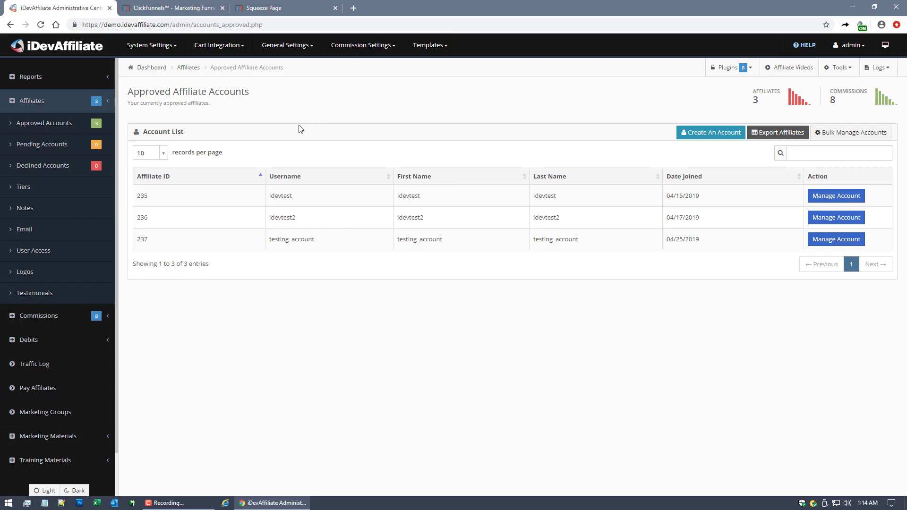
pyautogui.click(59, 363)
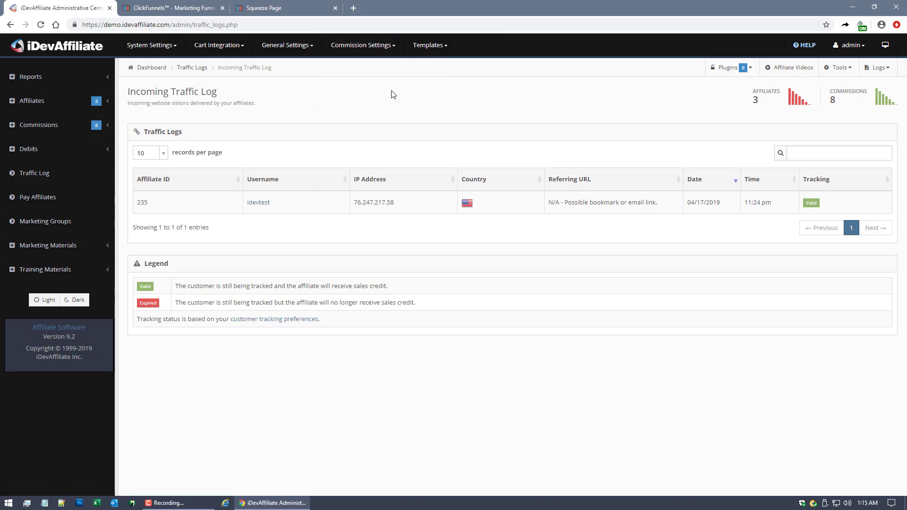
pyautogui.click(278, 9)
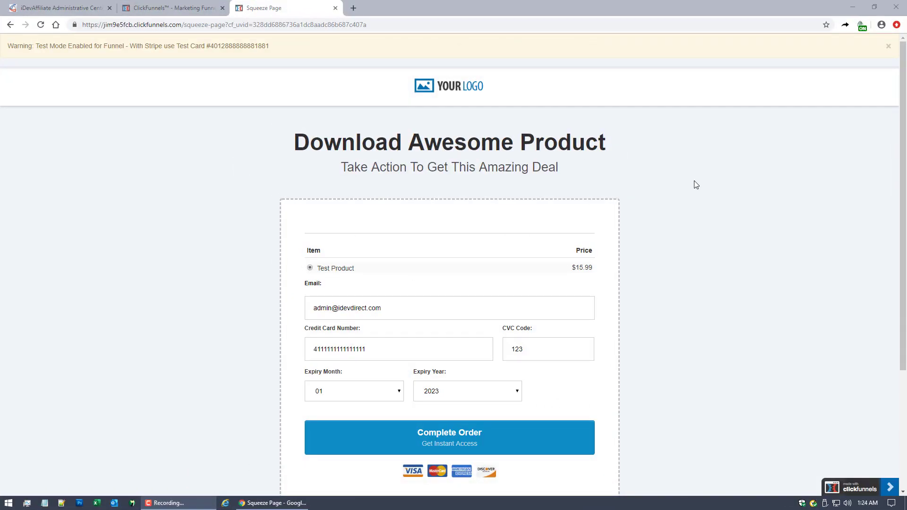
# - Complete the $15.99 Test Product order and return to Active Funnel Webhooks, now at 5 deliveries
pyautogui.click(460, 442)
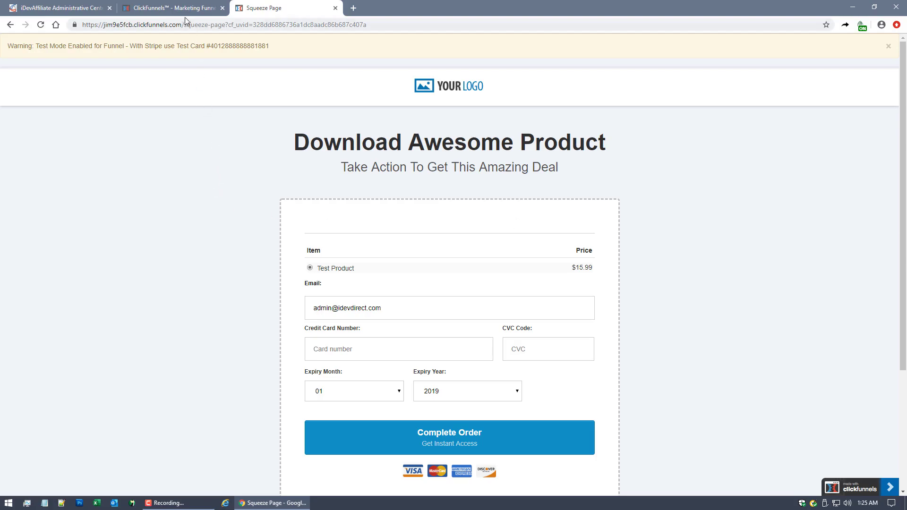
pyautogui.click(166, 8)
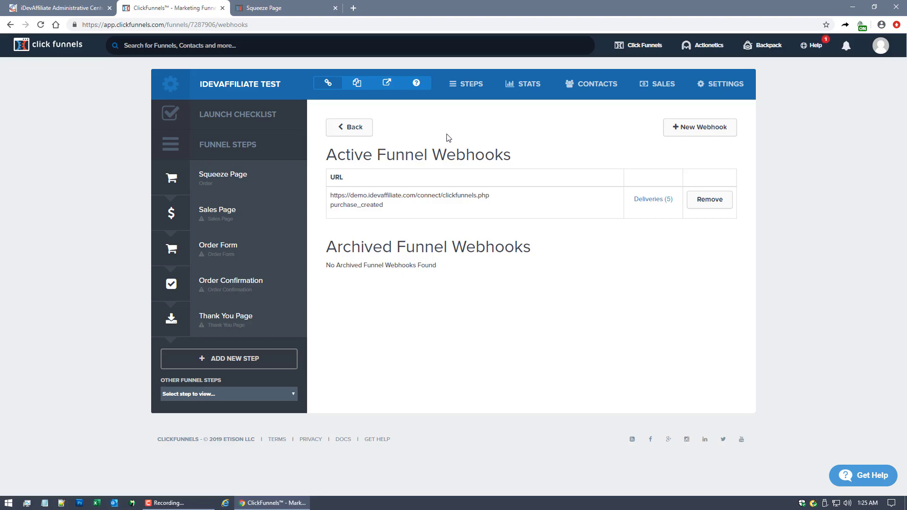
# - Check the iDevAffiliate Test funnel's Sales list for the newest $15.99 Test Product purchase
pyautogui.click(353, 127)
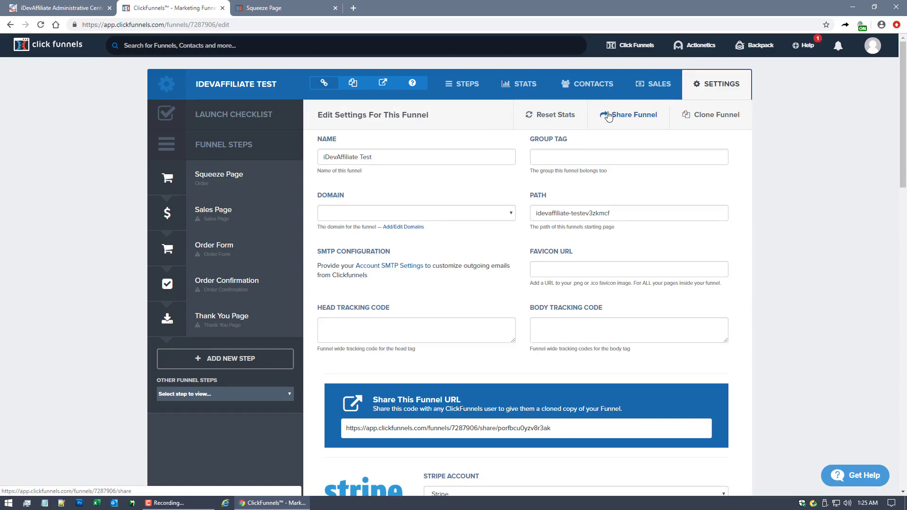
pyautogui.moveTo(631, 46)
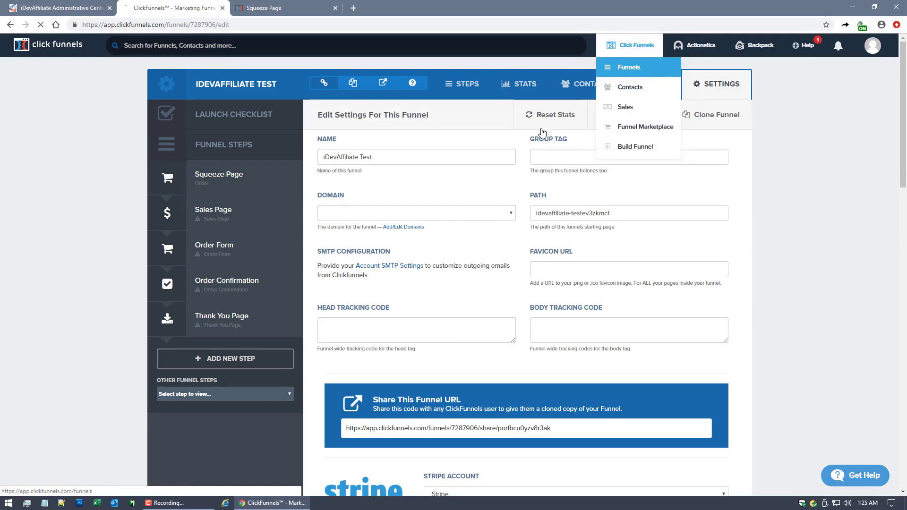
pyautogui.click(636, 66)
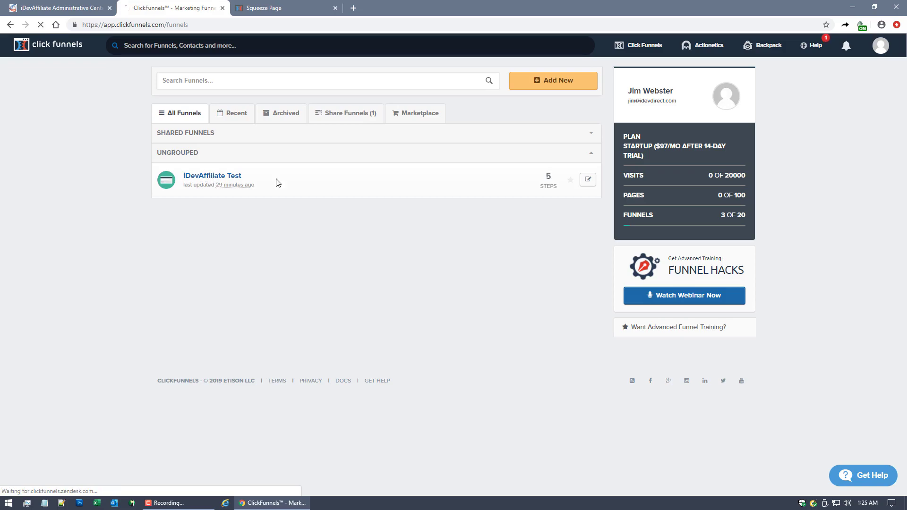
pyautogui.click(421, 179)
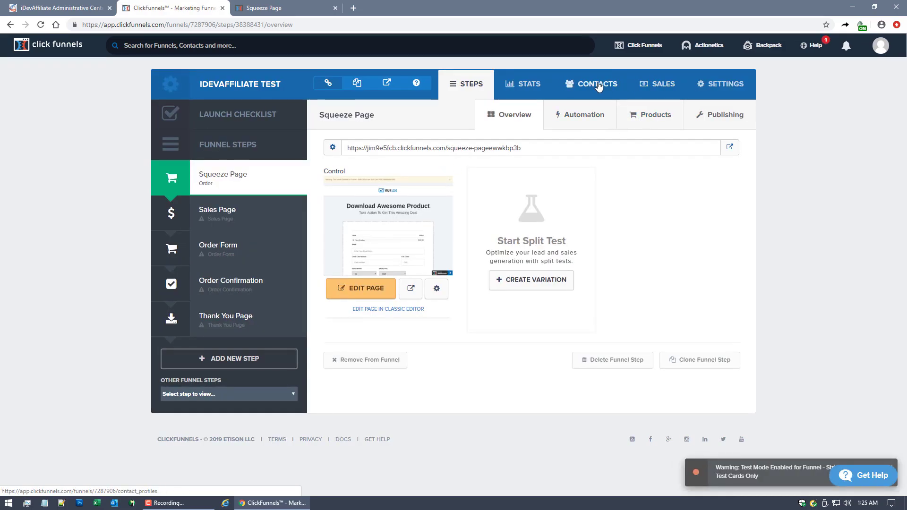
pyautogui.click(658, 86)
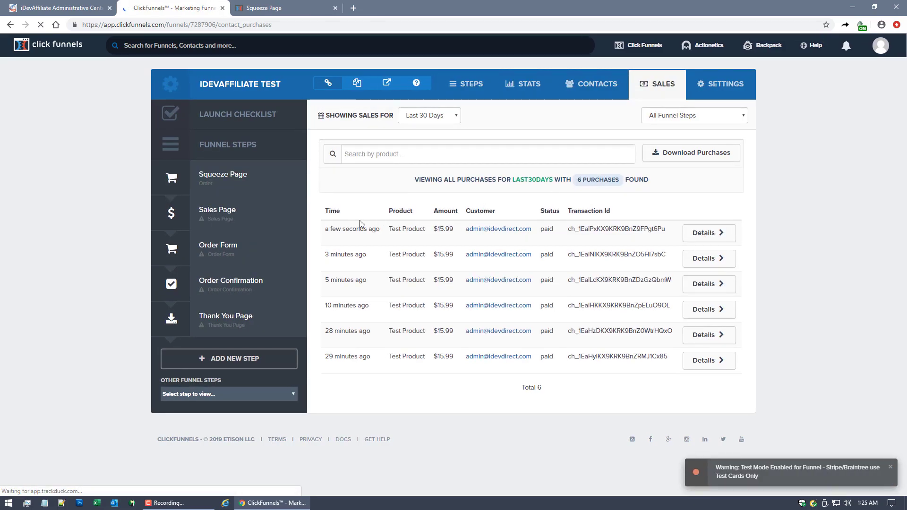
pyautogui.moveTo(327, 229); pyautogui.dragTo(376, 230)
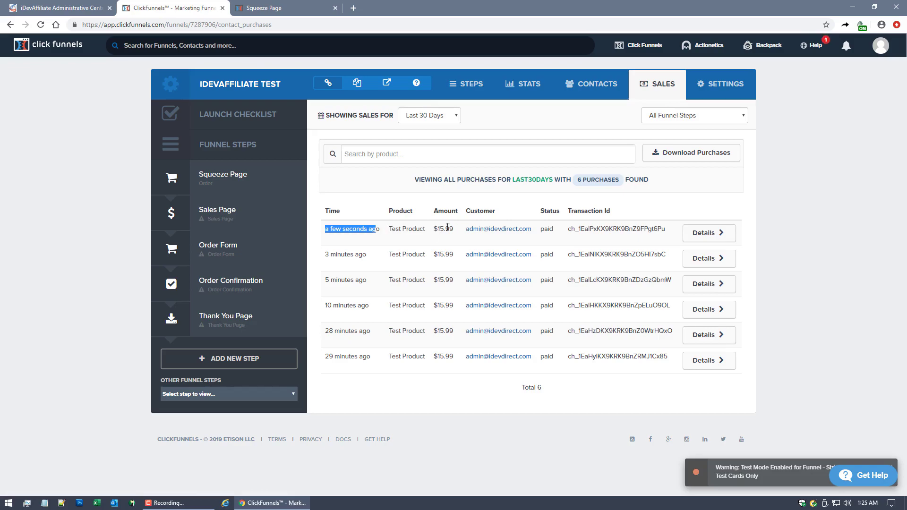
pyautogui.click(714, 81)
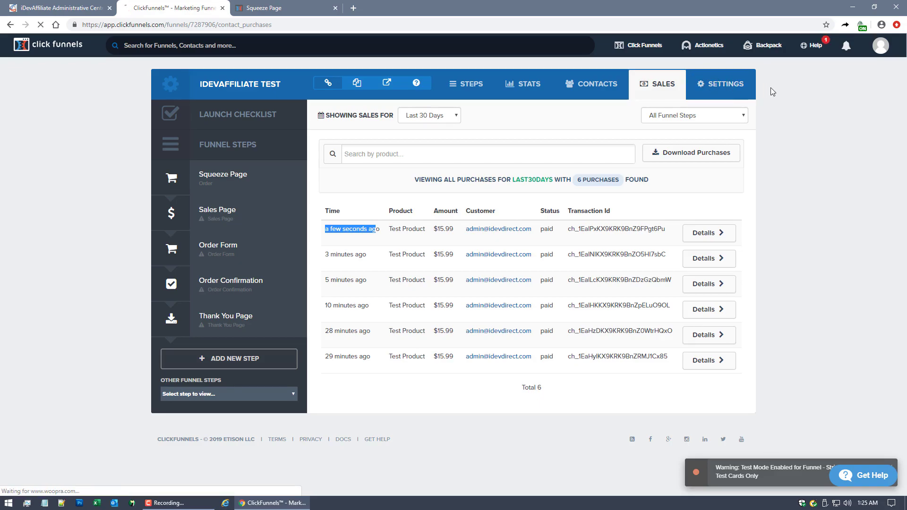
# - Open the webhook's six deliveries and note the newest 1:24 AM delivery shows zero attempts
pyautogui.scroll(-20, 490, 320)
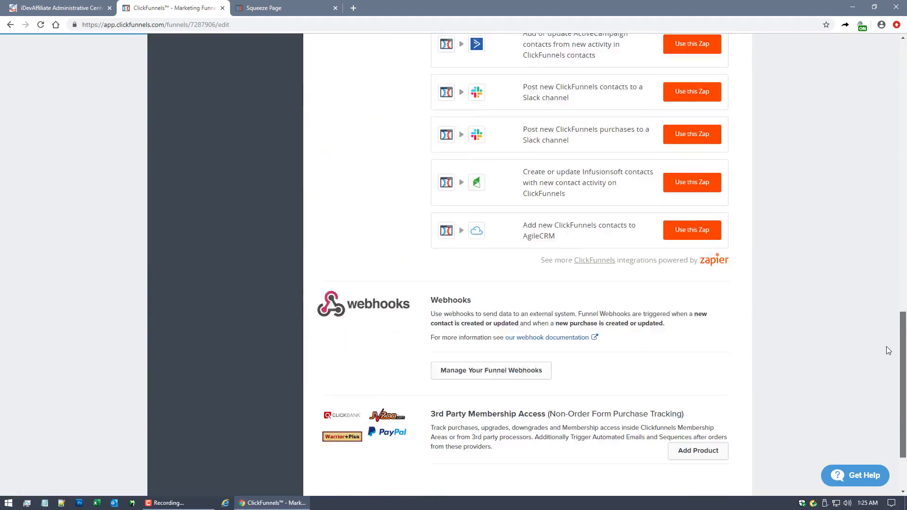
pyautogui.click(490, 313)
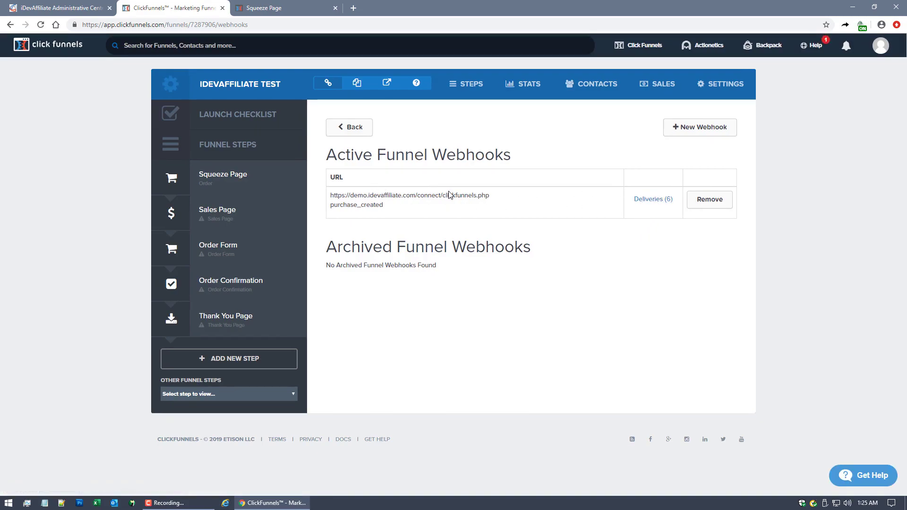
pyautogui.moveTo(405, 195); pyautogui.dragTo(489, 194)
pyautogui.click(640, 201)
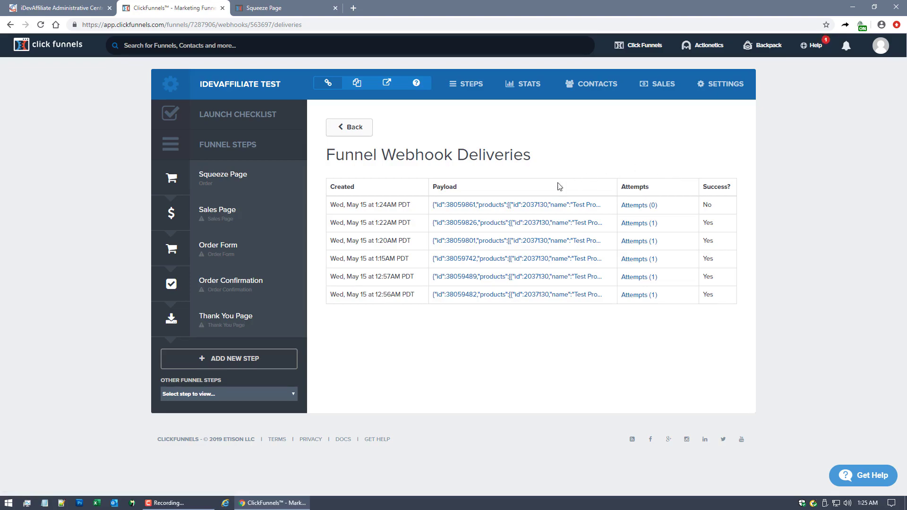
pyautogui.moveTo(331, 203); pyautogui.dragTo(410, 204)
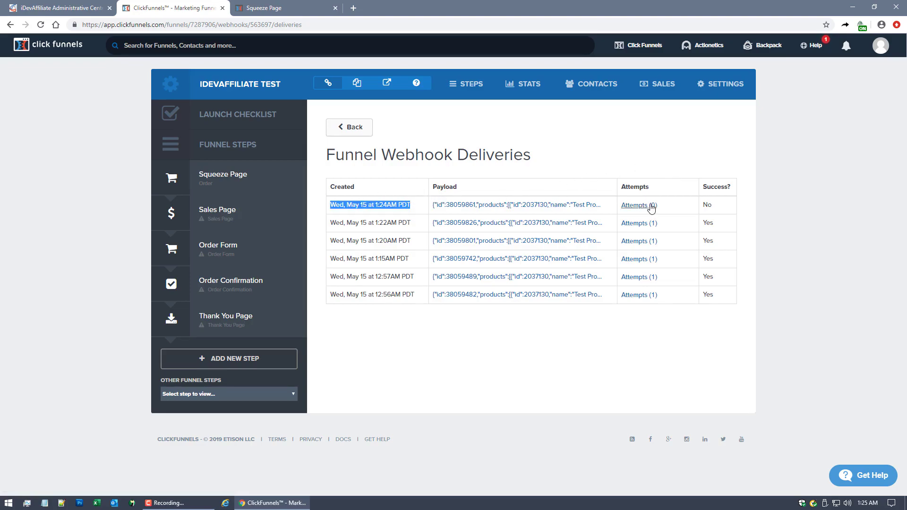
pyautogui.moveTo(670, 206); pyautogui.dragTo(620, 214)
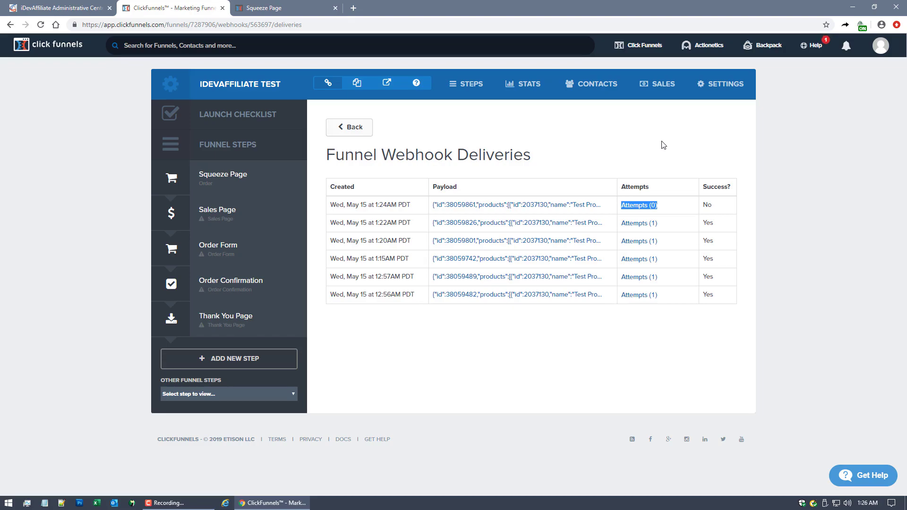
pyautogui.click(648, 138)
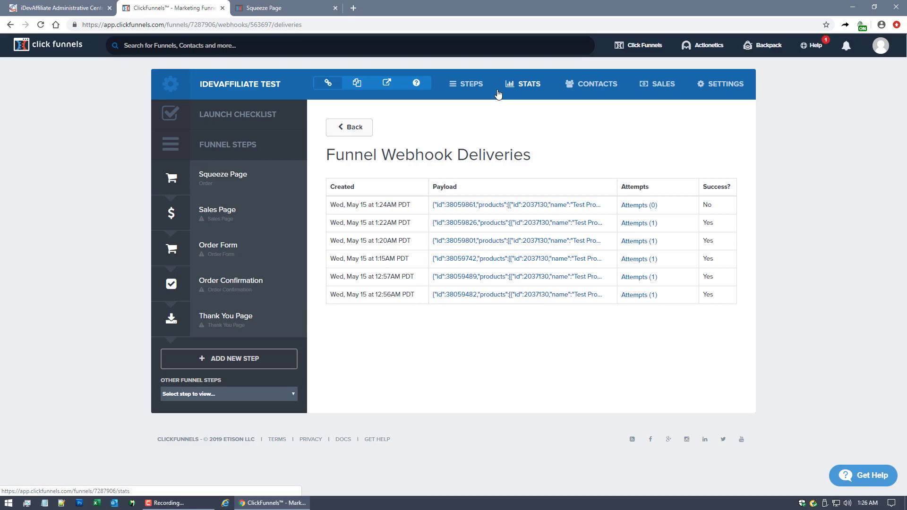
pyautogui.moveTo(664, 208); pyautogui.dragTo(622, 209)
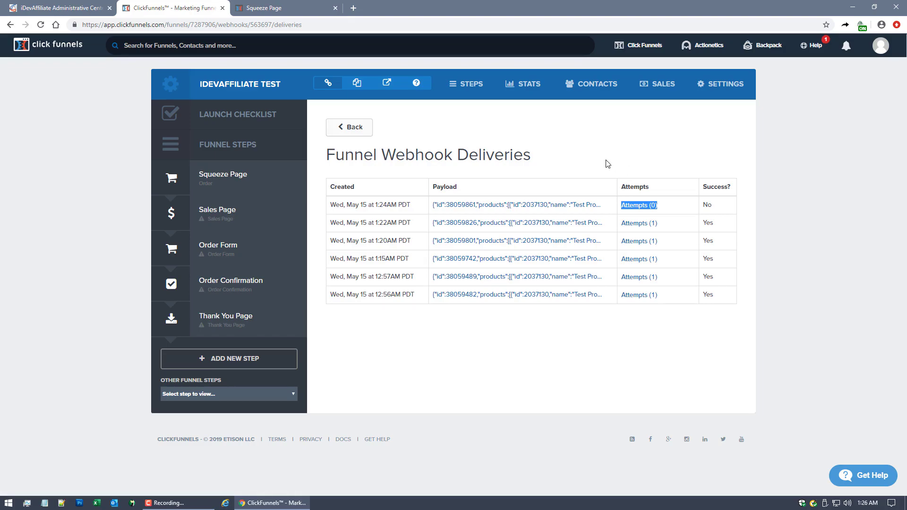
# - Recheck the deliveries, confirming the 1:24 AM delivery now shows one attempt and success
pyautogui.click(721, 84)
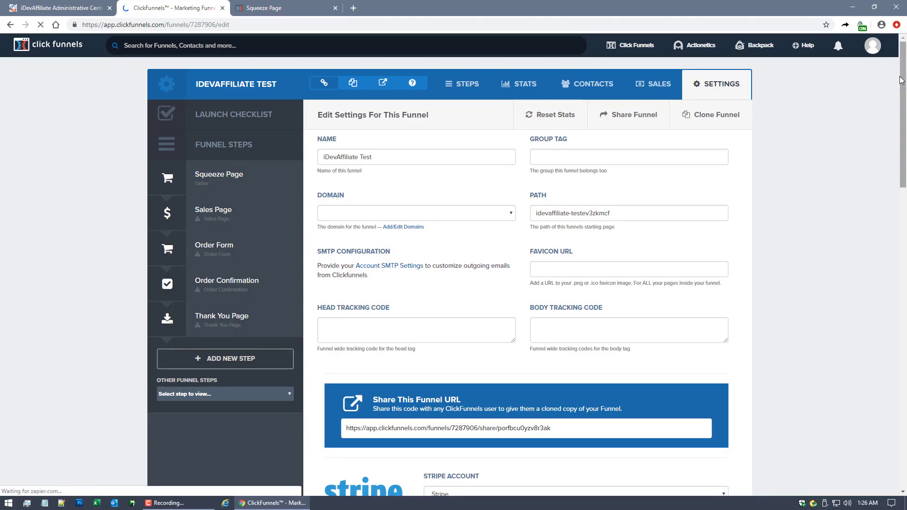
pyautogui.moveTo(902, 83); pyautogui.dragTo(831, 375)
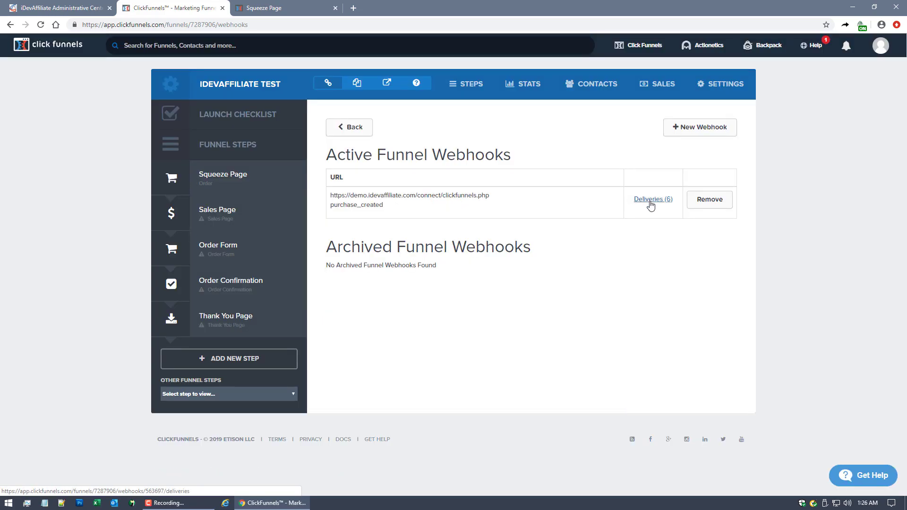
pyautogui.click(653, 199)
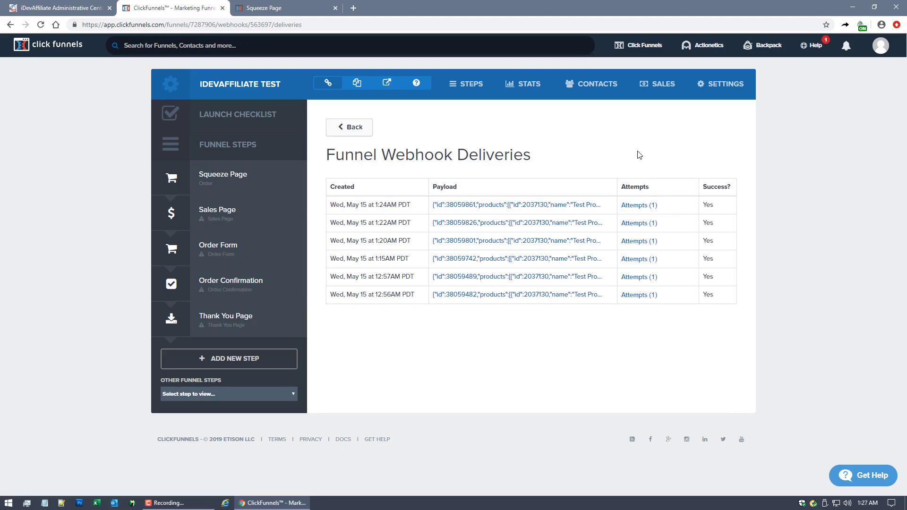
pyautogui.moveTo(670, 207); pyautogui.dragTo(624, 213)
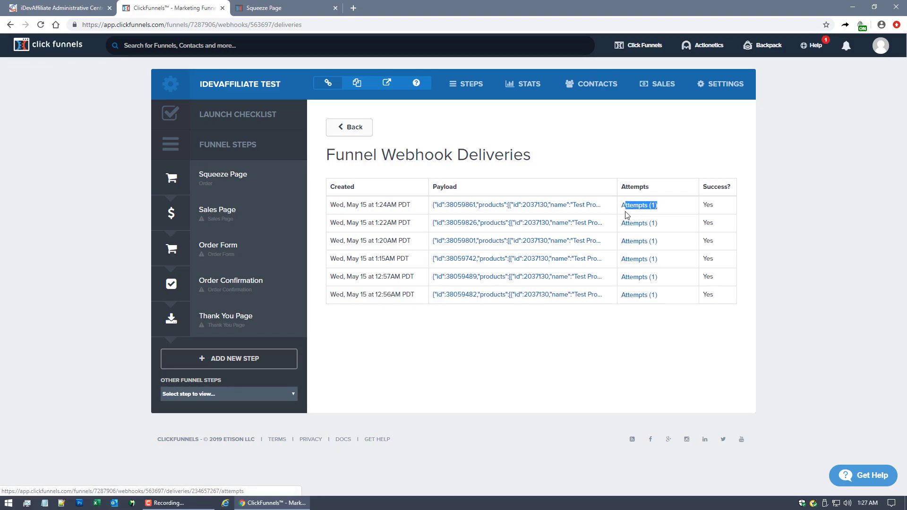
pyautogui.moveTo(716, 211); pyautogui.dragTo(696, 211)
pyautogui.click(694, 212)
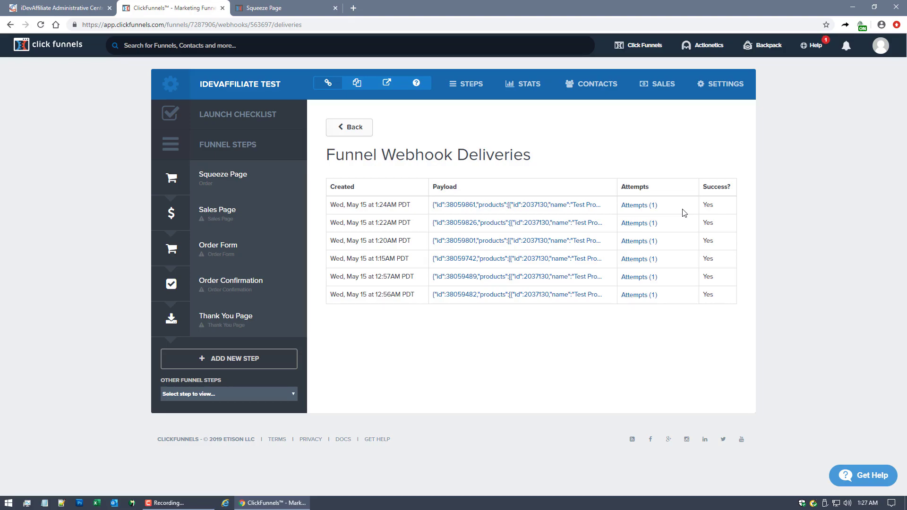
pyautogui.click(75, 8)
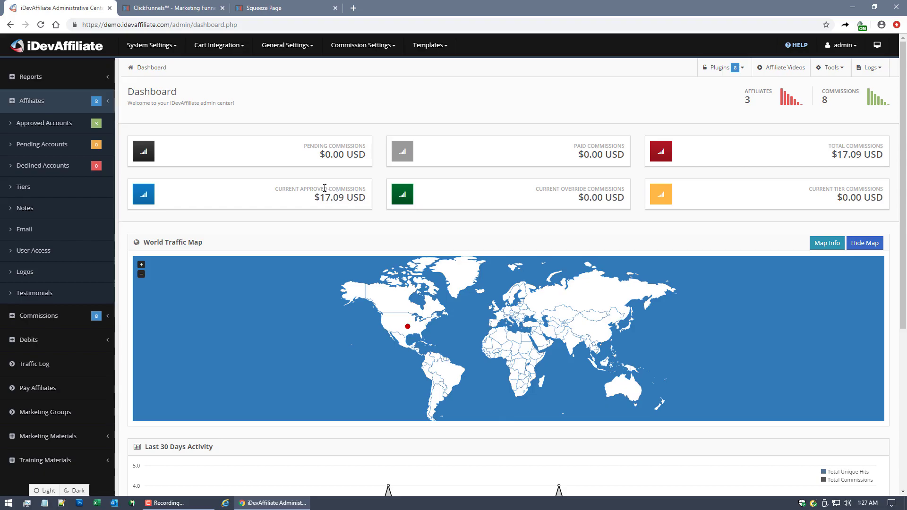
# - Open the Commission Record for the pending $1.60 commission on the $15.99 ClickFunnels sale
pyautogui.click(33, 315)
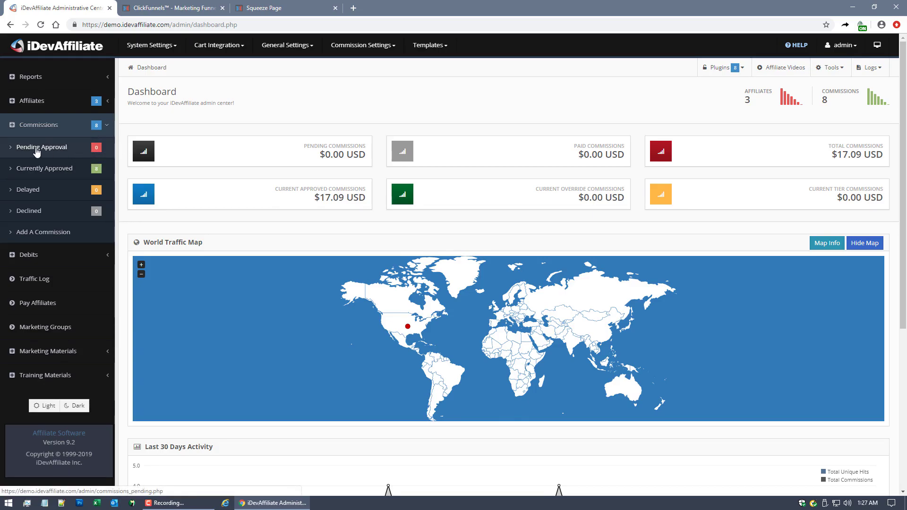
pyautogui.click(59, 150)
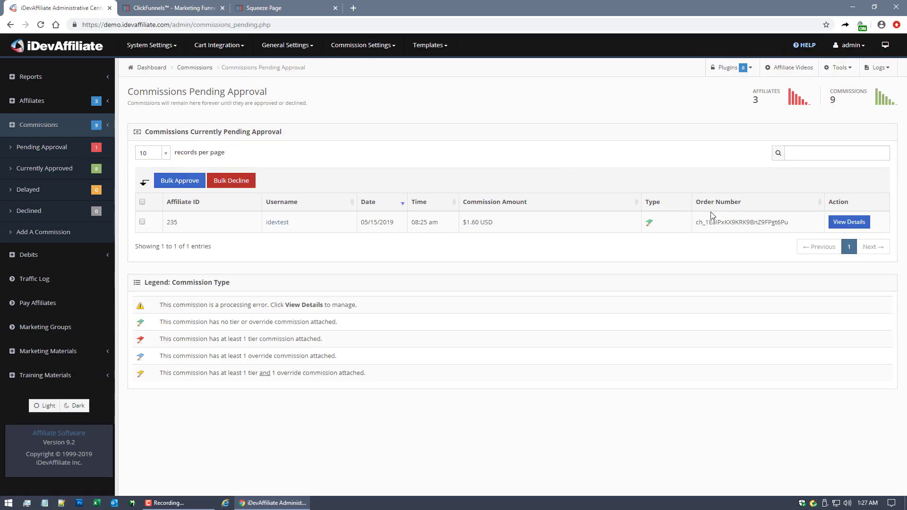
pyautogui.doubleClick(736, 221)
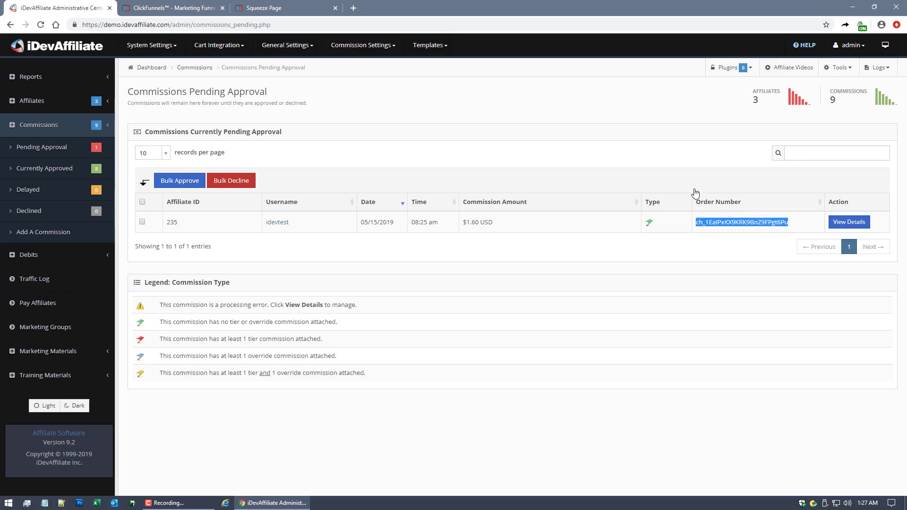
pyautogui.click(849, 223)
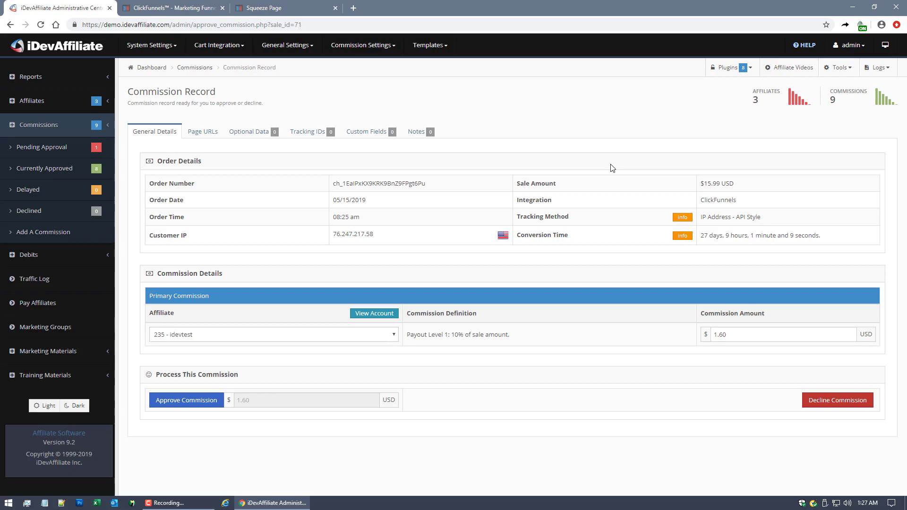
pyautogui.doubleClick(527, 200)
pyautogui.doubleClick(711, 201)
pyautogui.click(431, 186)
pyautogui.moveTo(430, 187); pyautogui.dragTo(370, 200)
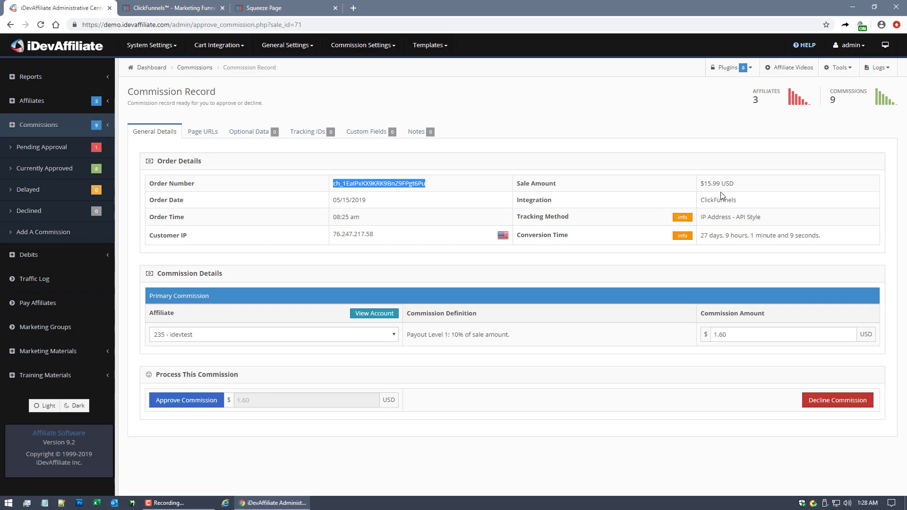
pyautogui.moveTo(737, 184); pyautogui.dragTo(666, 185)
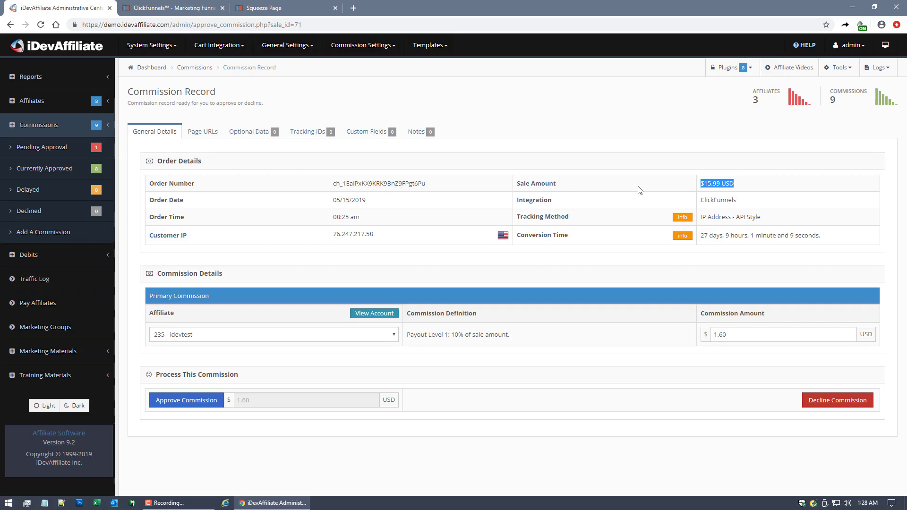
pyautogui.moveTo(756, 185); pyautogui.dragTo(689, 188)
pyautogui.click(686, 188)
pyautogui.moveTo(417, 335); pyautogui.dragTo(476, 335)
pyautogui.moveTo(419, 313); pyautogui.dragTo(450, 313)
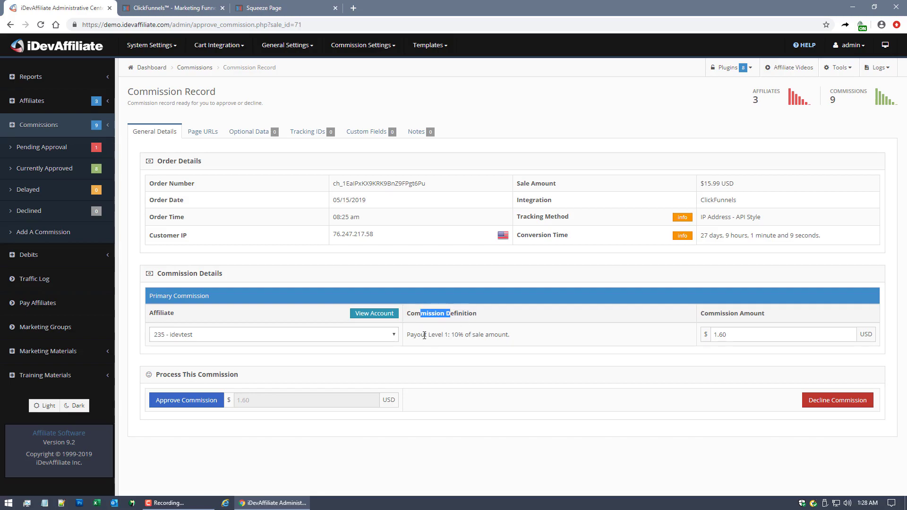
pyautogui.moveTo(424, 336); pyautogui.dragTo(464, 336)
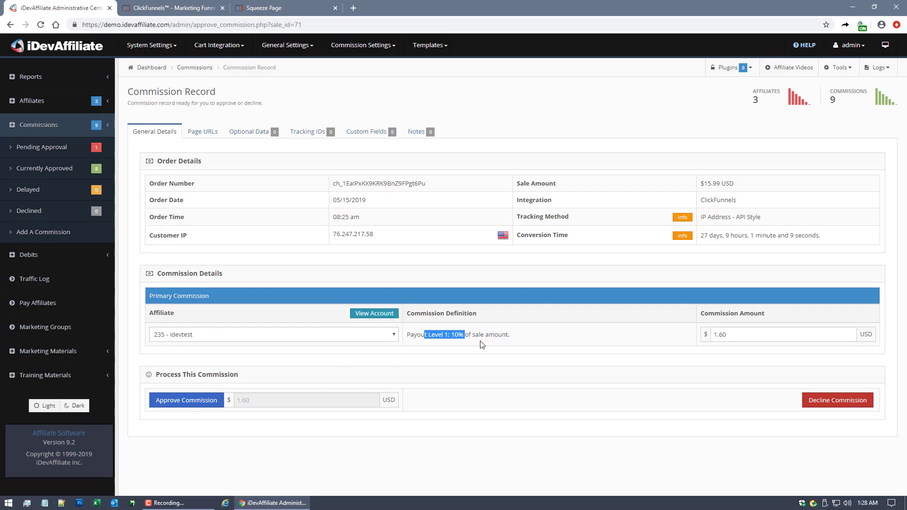
pyautogui.click(745, 334)
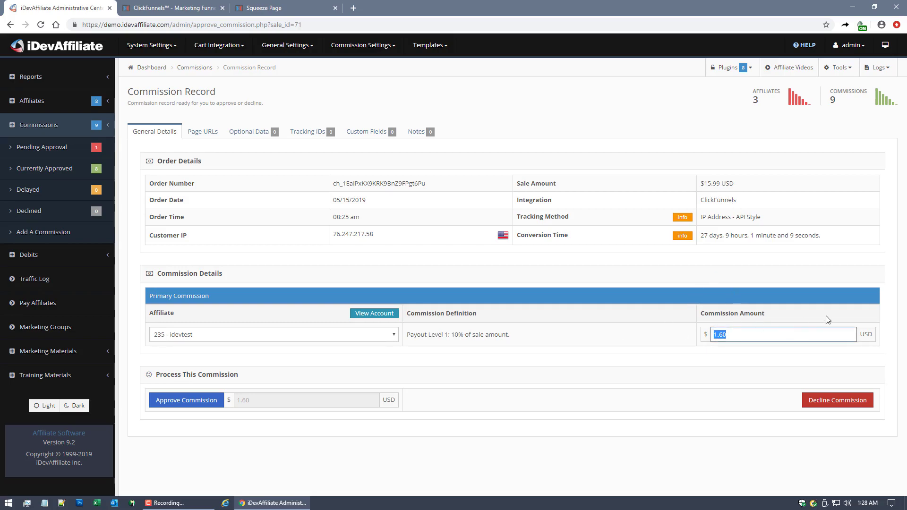
pyautogui.moveTo(762, 184); pyautogui.dragTo(629, 187)
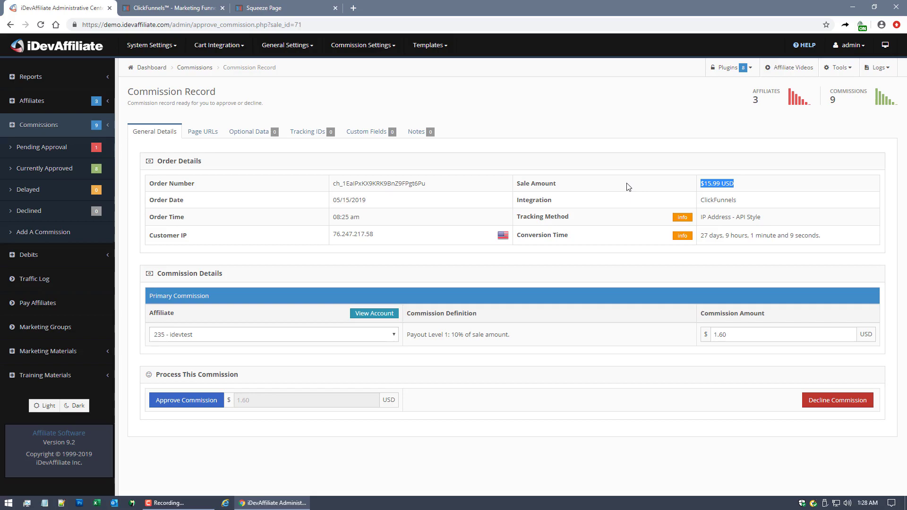